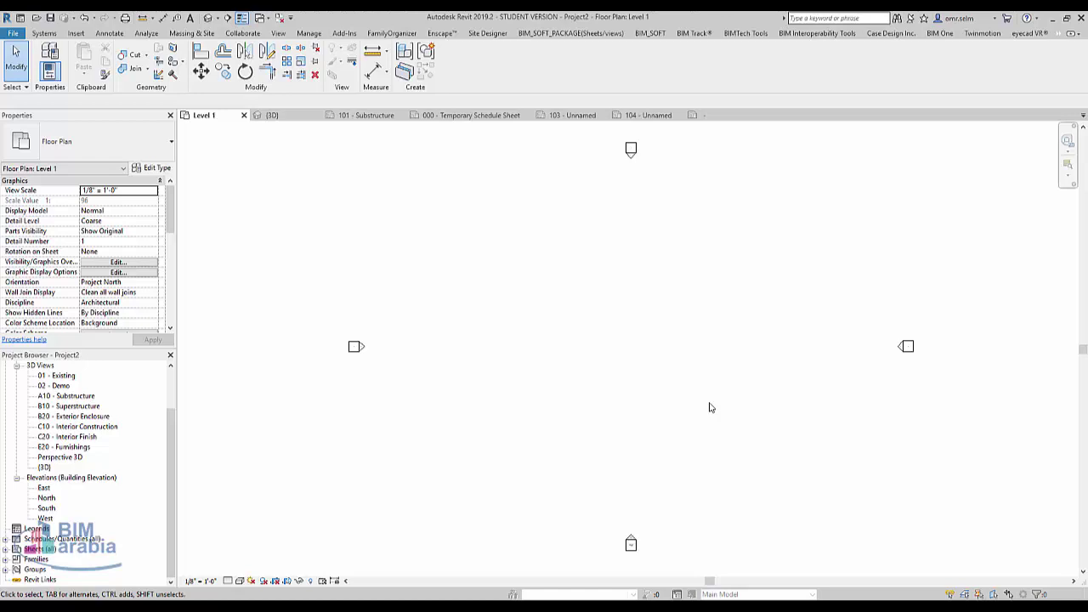
# - Bring up Project2's Project Information from the Manage tab, dismissing the save reminder
pyautogui.click(309, 34)
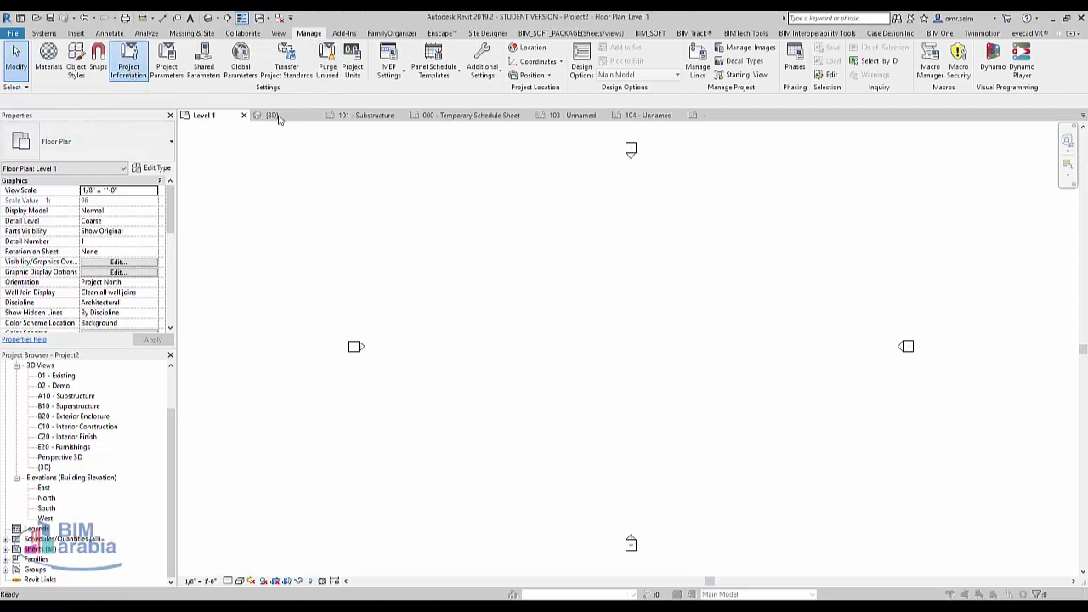
pyautogui.click(610, 356)
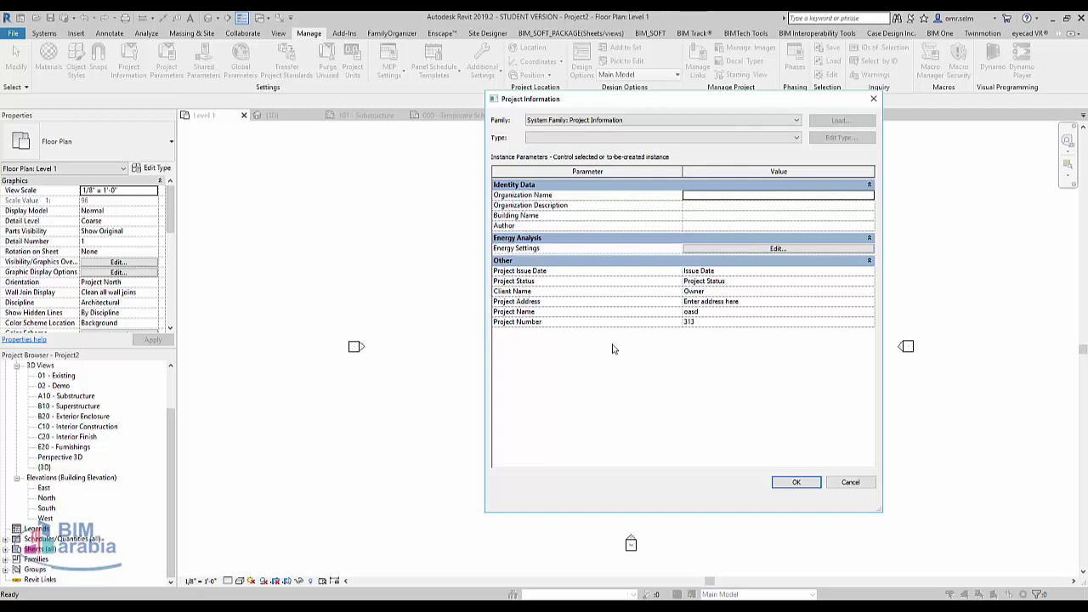
# - Review Energy Settings and their advanced Other Options, cancelling all dialogs without changes
pyautogui.click(769, 249)
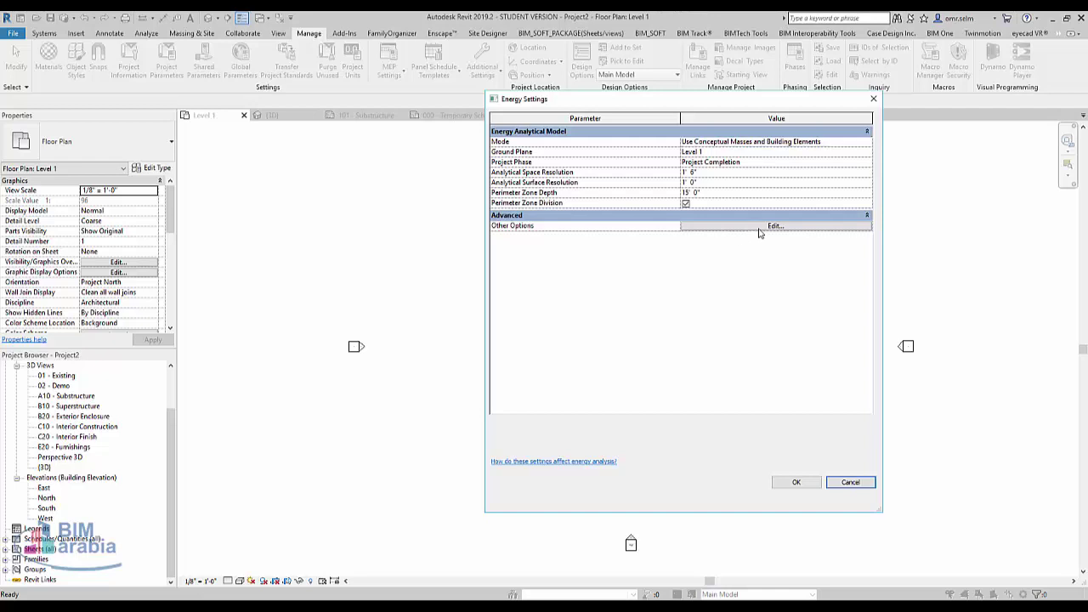
pyautogui.click(759, 230)
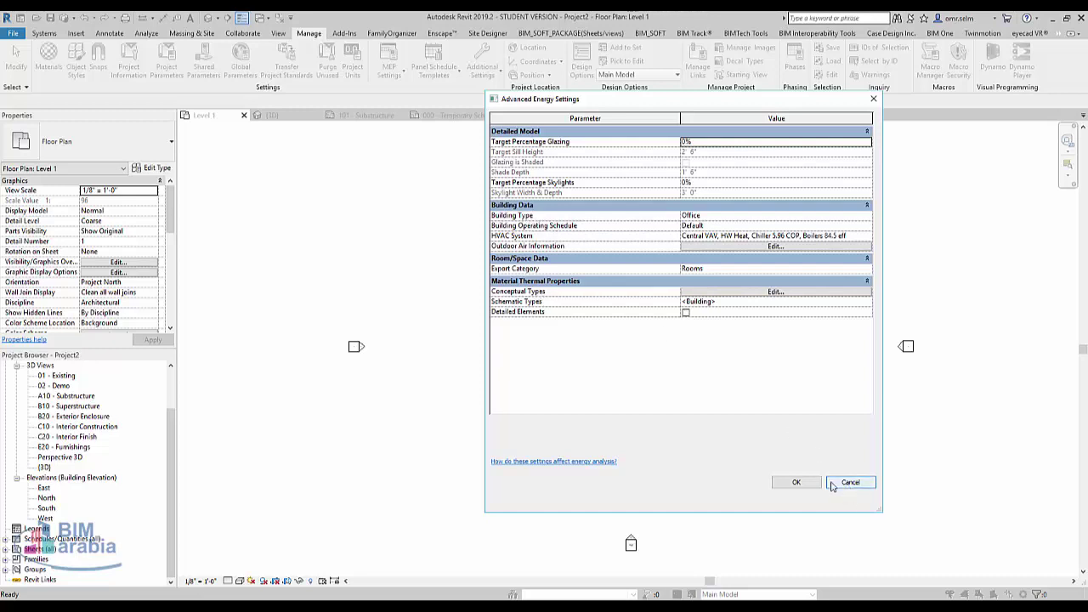
pyautogui.click(832, 484)
pyautogui.click(841, 484)
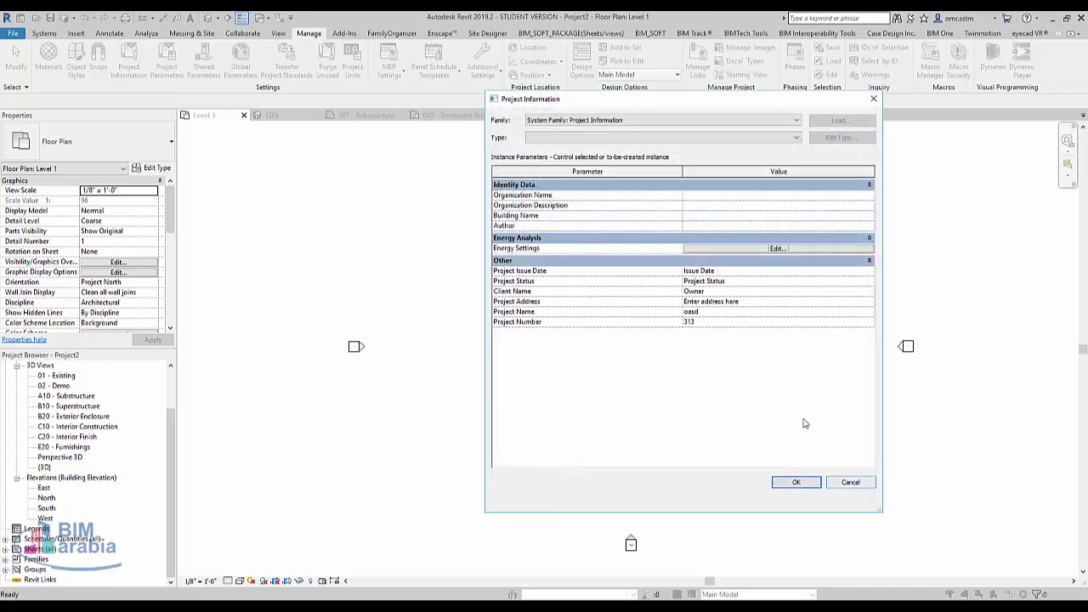
pyautogui.click(835, 484)
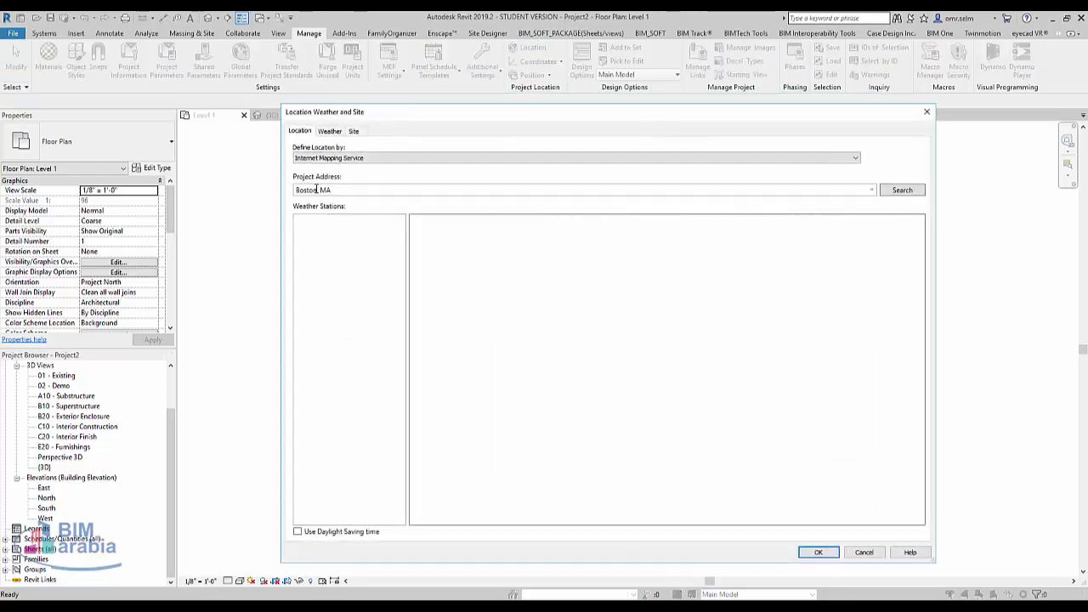
# - Switch the Boston, MA location to Default City List and review its weather data
pyautogui.tripleClick(370, 191)
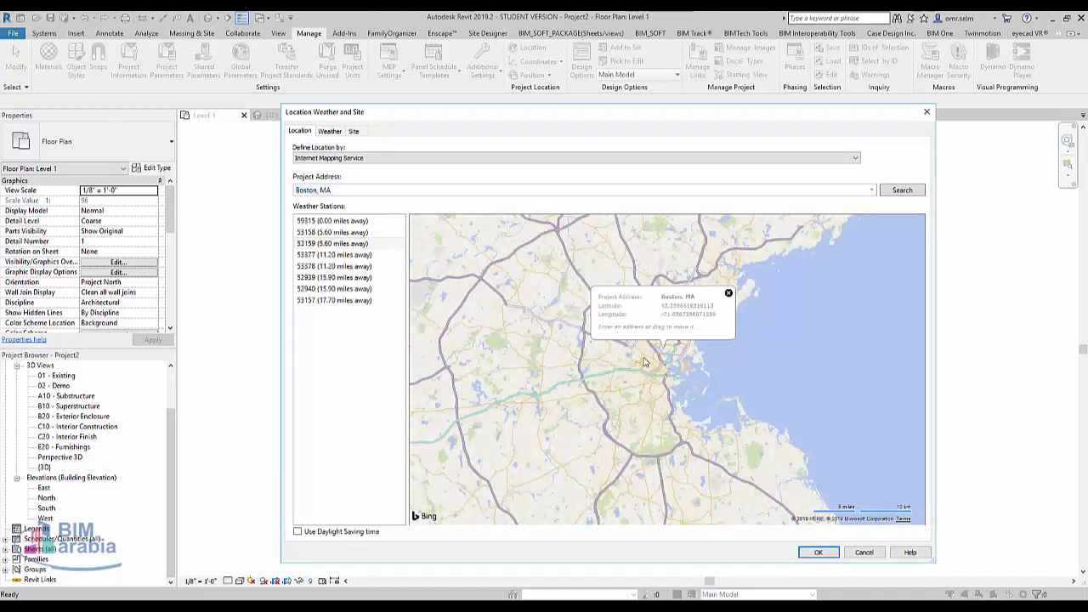
pyautogui.click(372, 161)
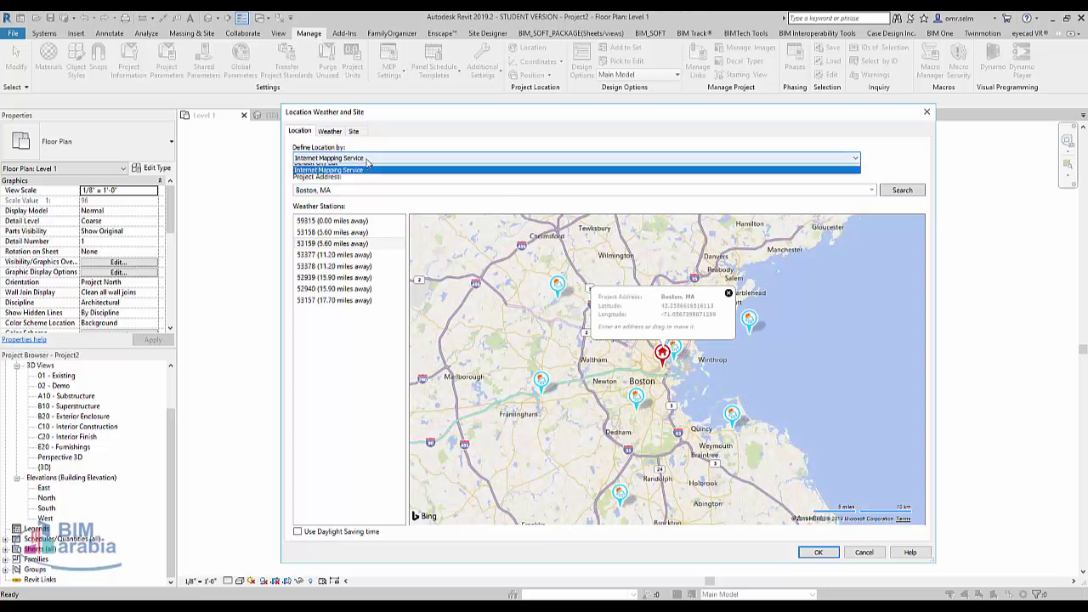
pyautogui.click(374, 177)
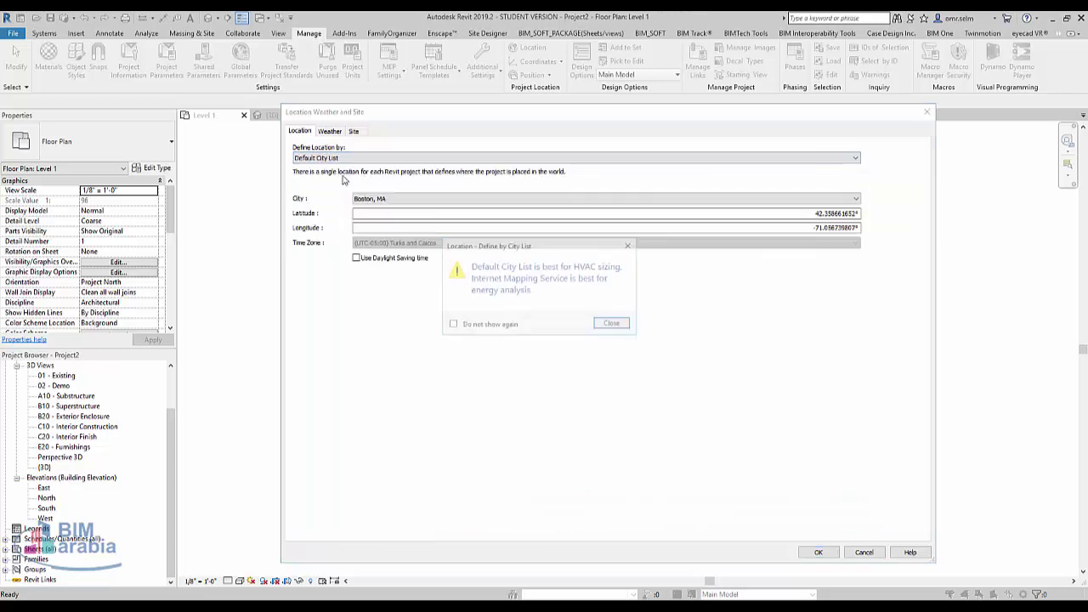
pyautogui.click(612, 323)
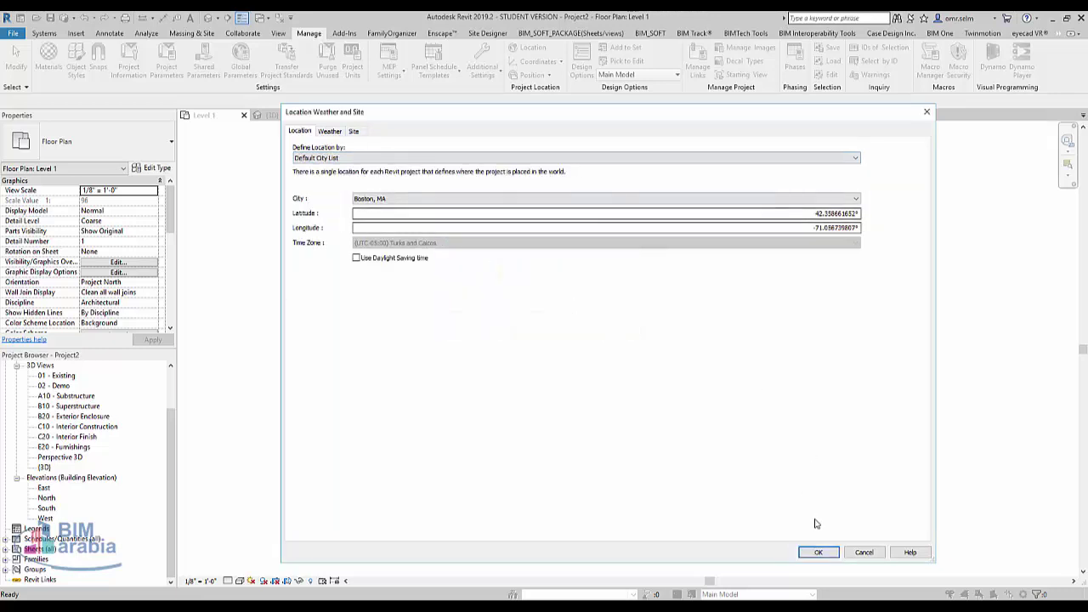
pyautogui.click(328, 130)
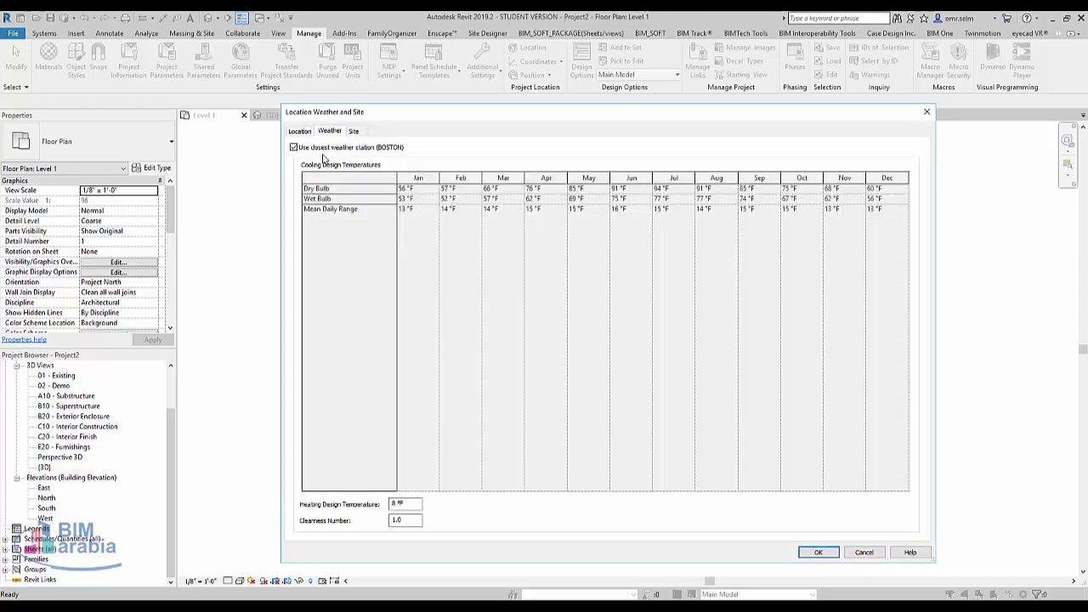
pyautogui.click(863, 552)
pyautogui.click(548, 76)
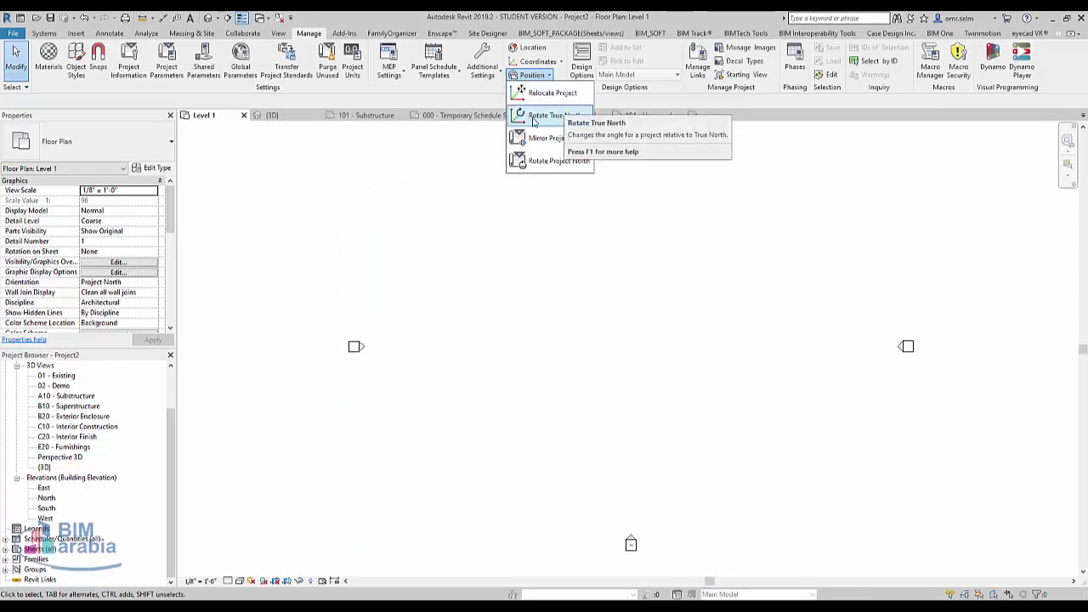
# - Attempt Rotate True North, which fails with an invalid view orientation warning
pyautogui.click(547, 286)
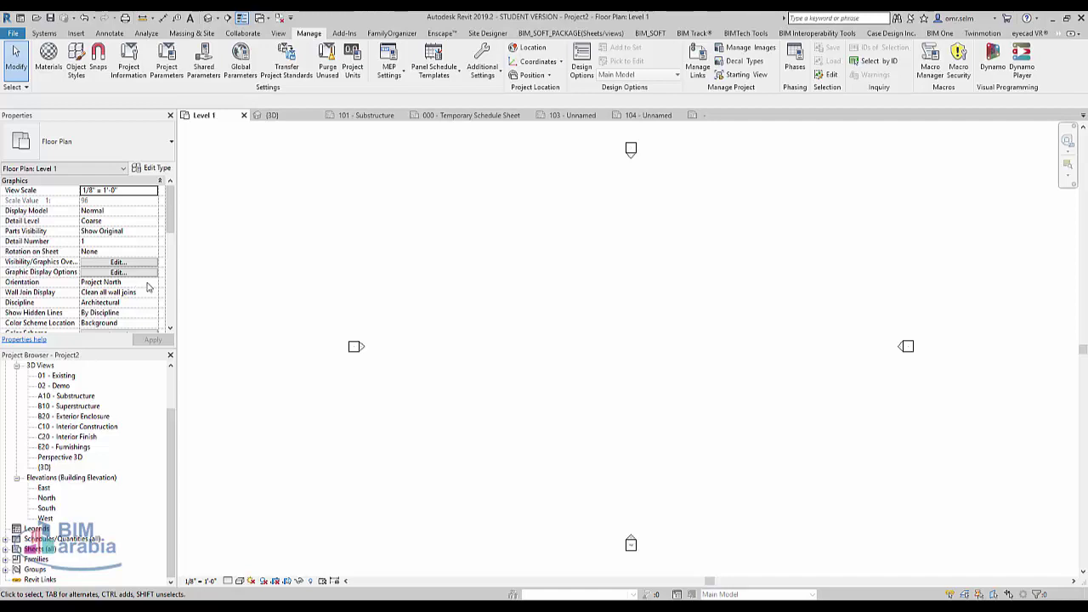
pyautogui.click(153, 286)
pyautogui.click(153, 291)
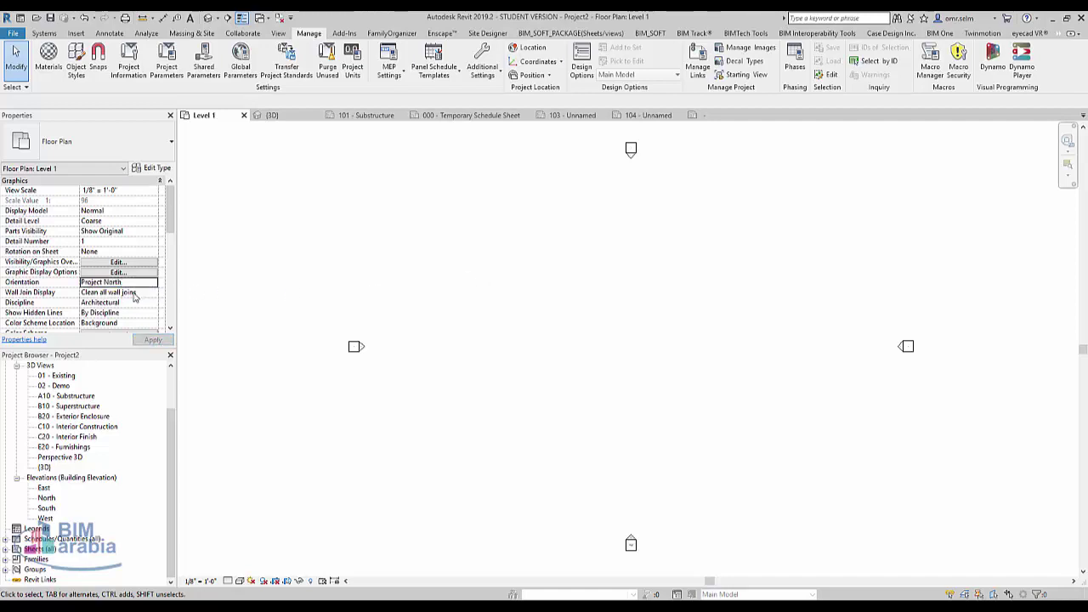
pyautogui.click(533, 75)
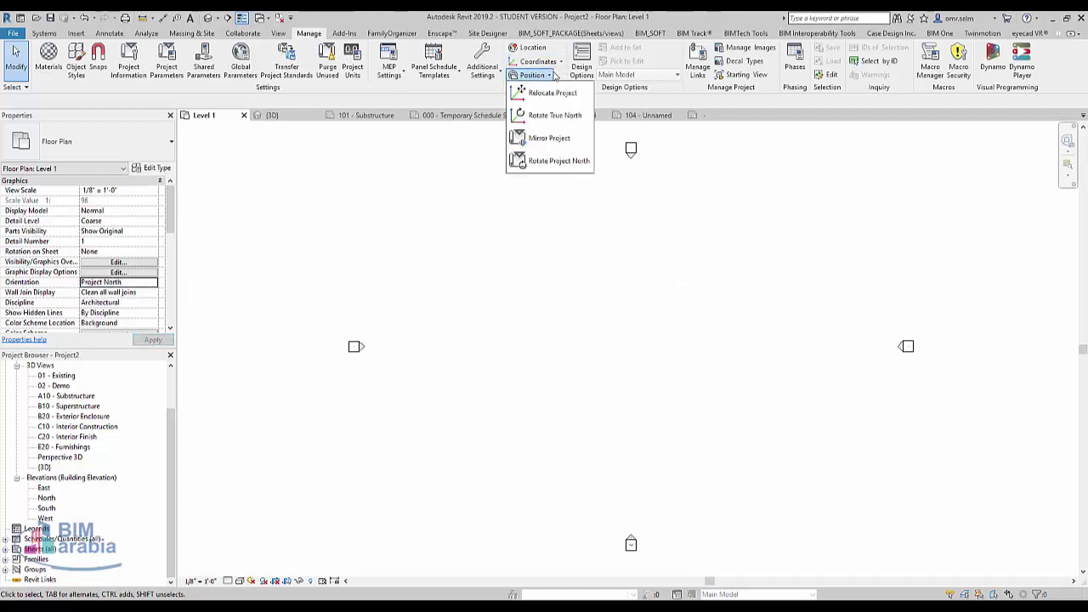
pyautogui.click(539, 120)
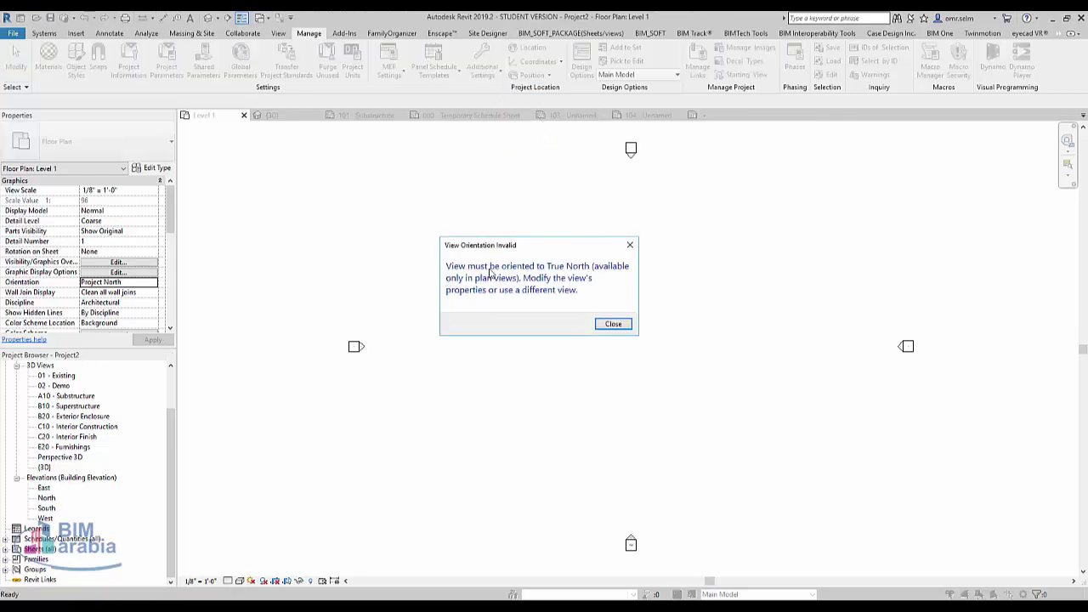
pyautogui.click(630, 245)
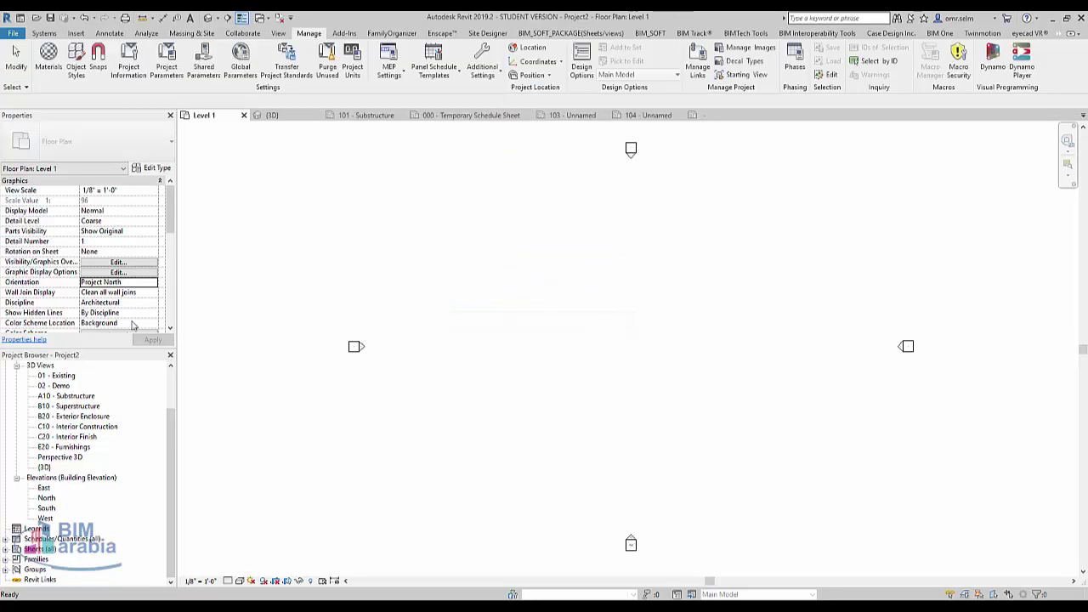
# - Set the Level 1 plan's Orientation property to True North
pyautogui.click(159, 285)
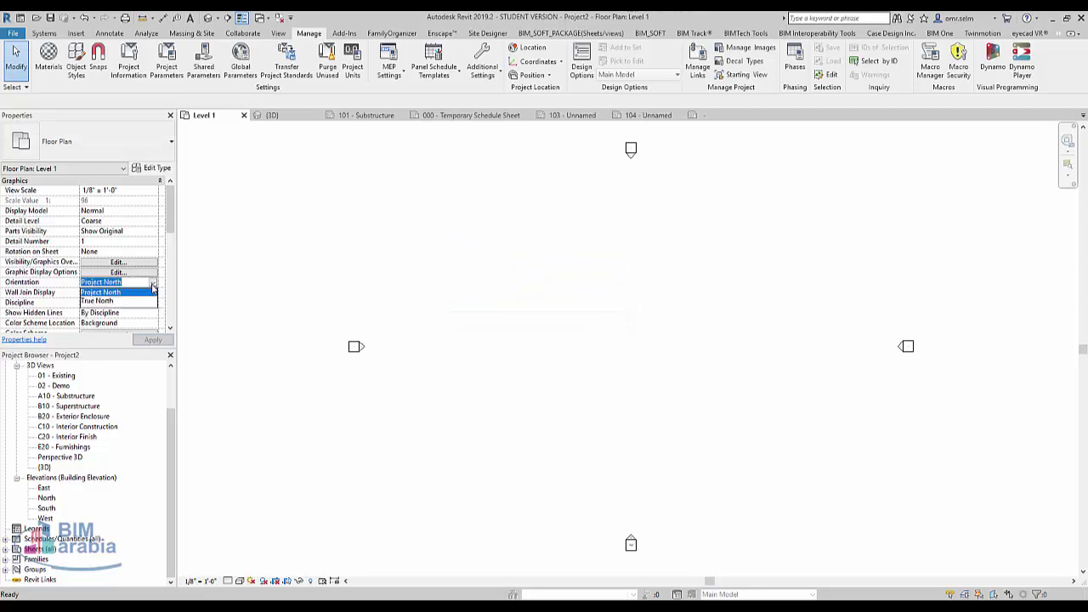
pyautogui.click(105, 302)
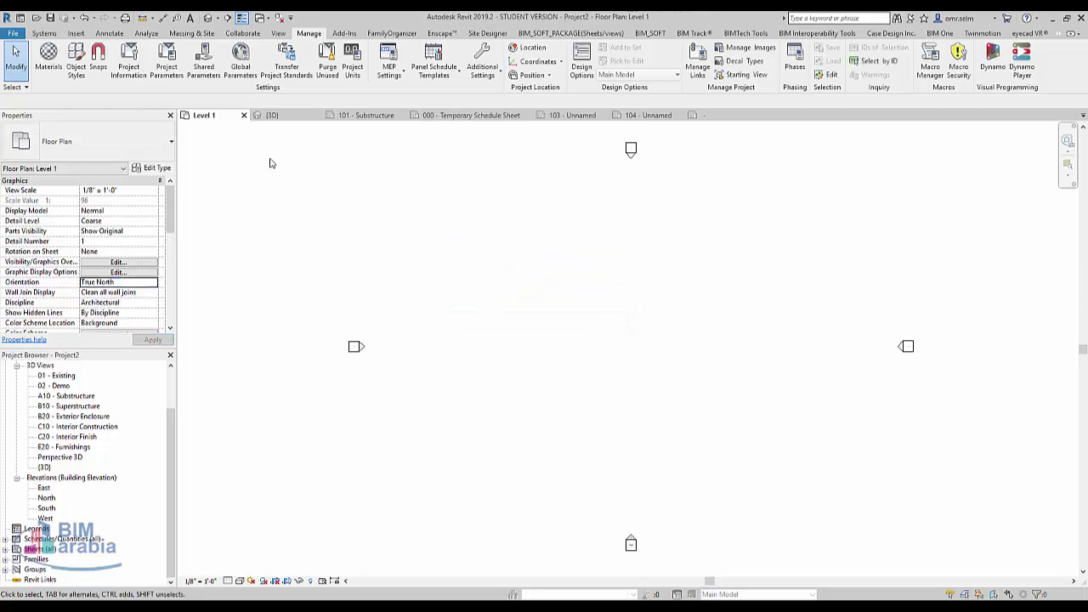
pyautogui.click(51, 34)
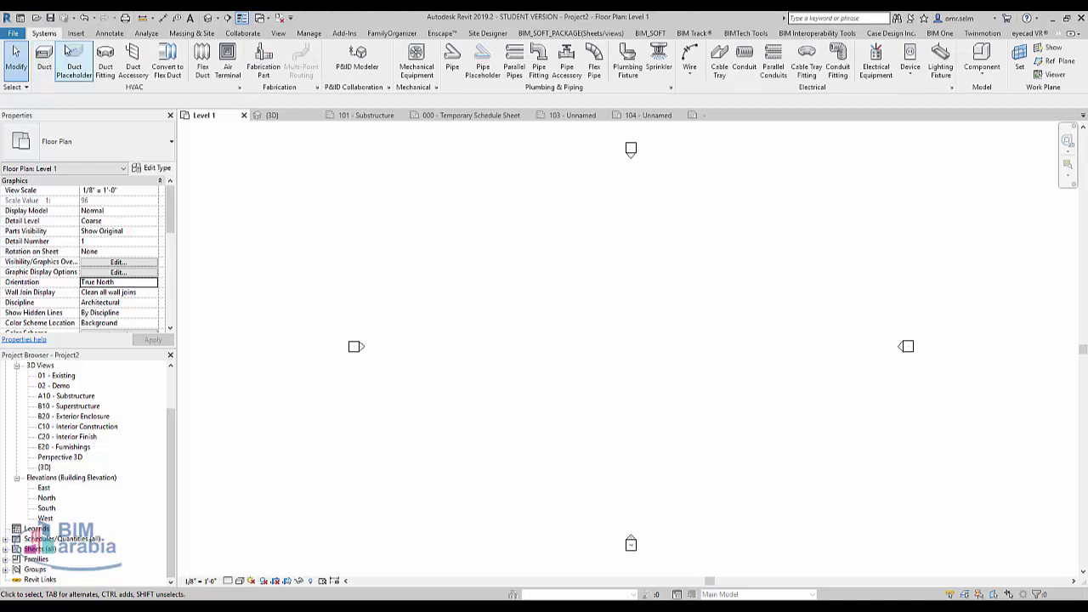
# - Enable the Structure tab and its tools in Options > User Interface
pyautogui.click(13, 33)
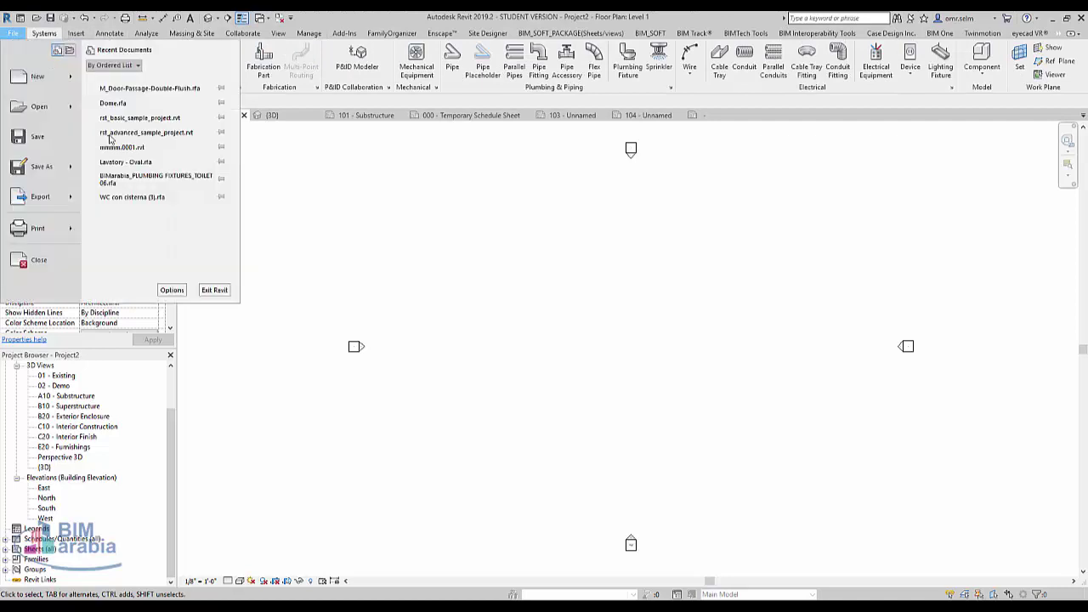
pyautogui.click(172, 290)
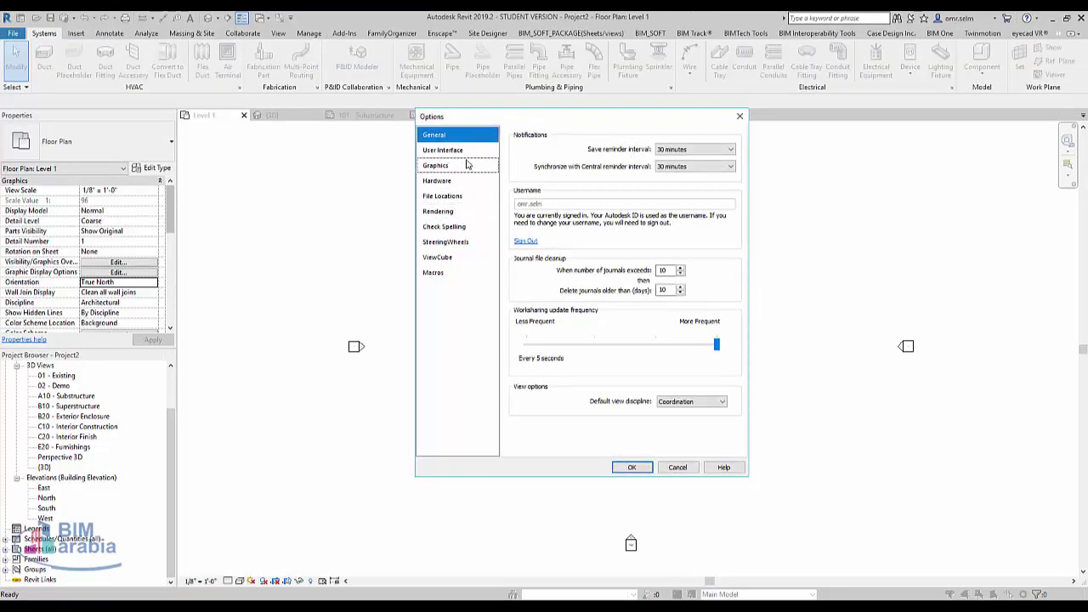
pyautogui.click(460, 151)
pyautogui.click(519, 166)
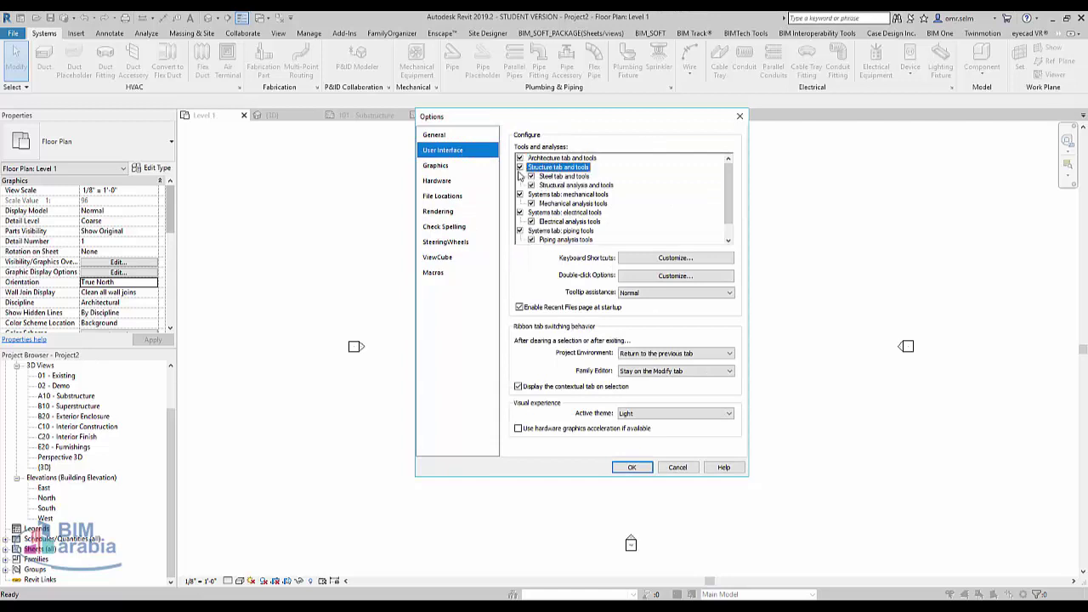
pyautogui.click(627, 468)
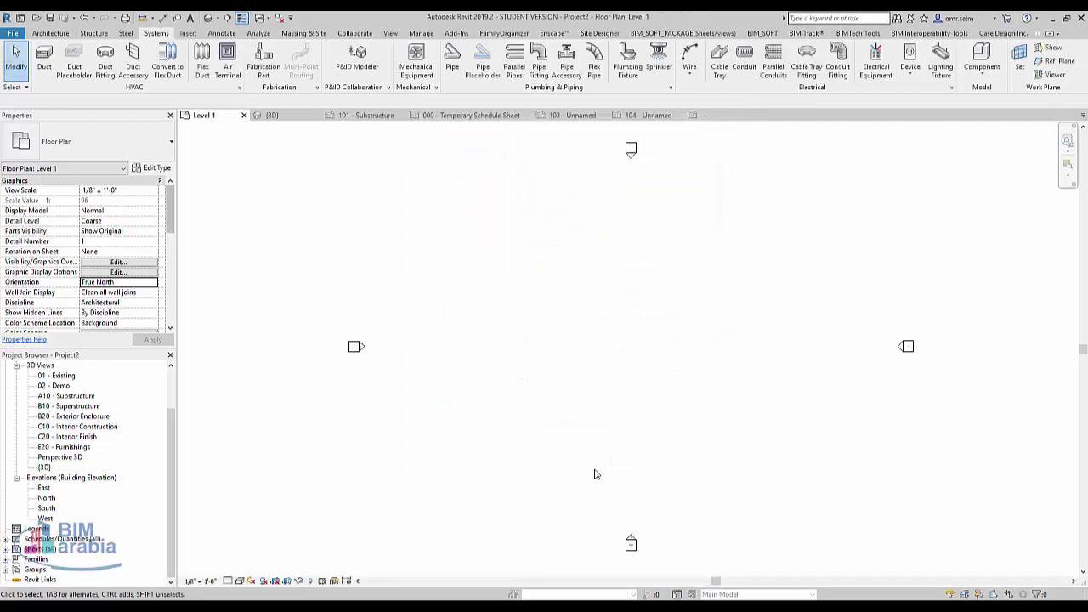
pyautogui.click(50, 32)
# - Draw a rectangle of Generic – 8" walls, about 152' by 80', using WA
pyautogui.press('w')
pyautogui.press('a')
pyautogui.click(465, 48)
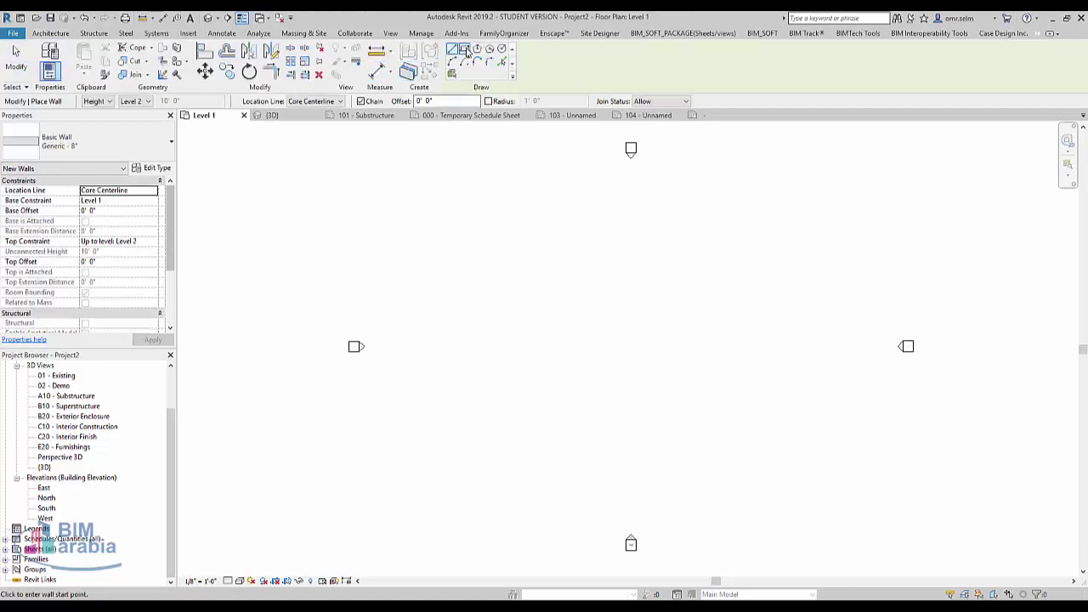
pyautogui.click(417, 226)
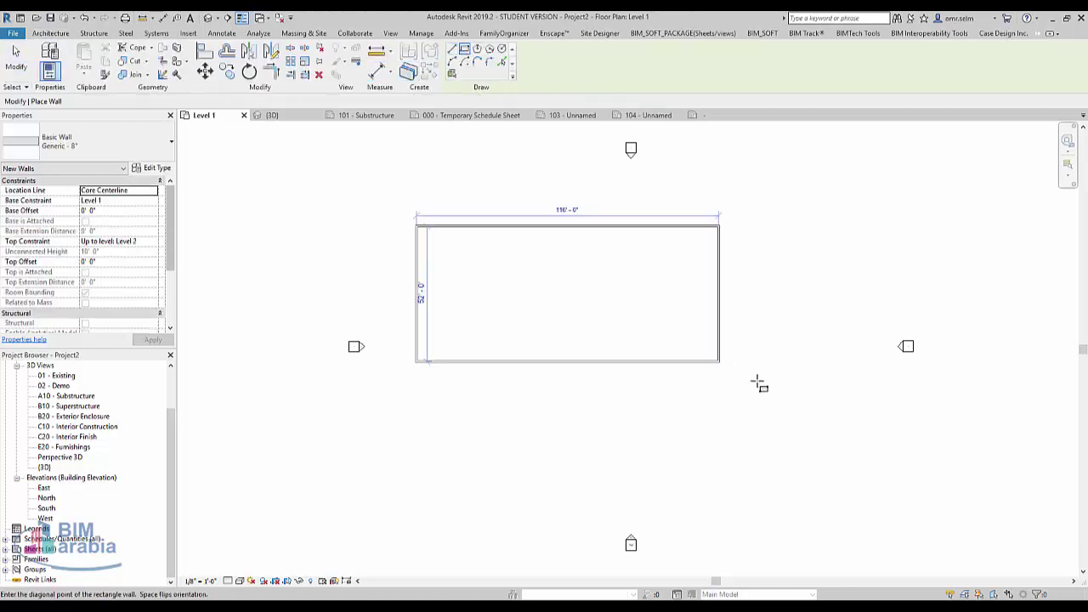
pyautogui.click(813, 435)
pyautogui.press('Escape')
pyautogui.press('Escape')
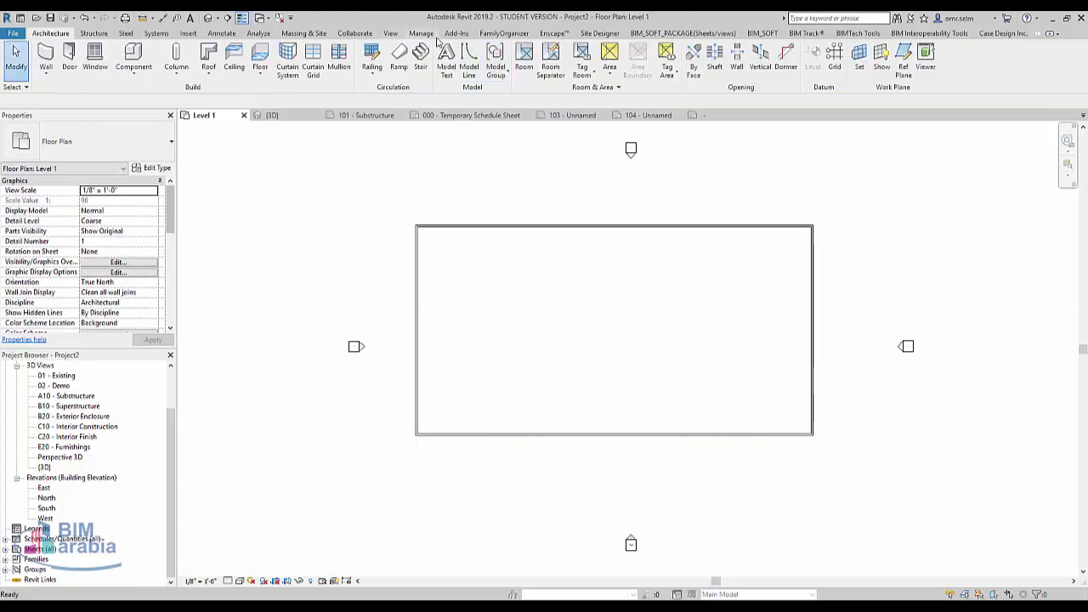
pyautogui.click(423, 36)
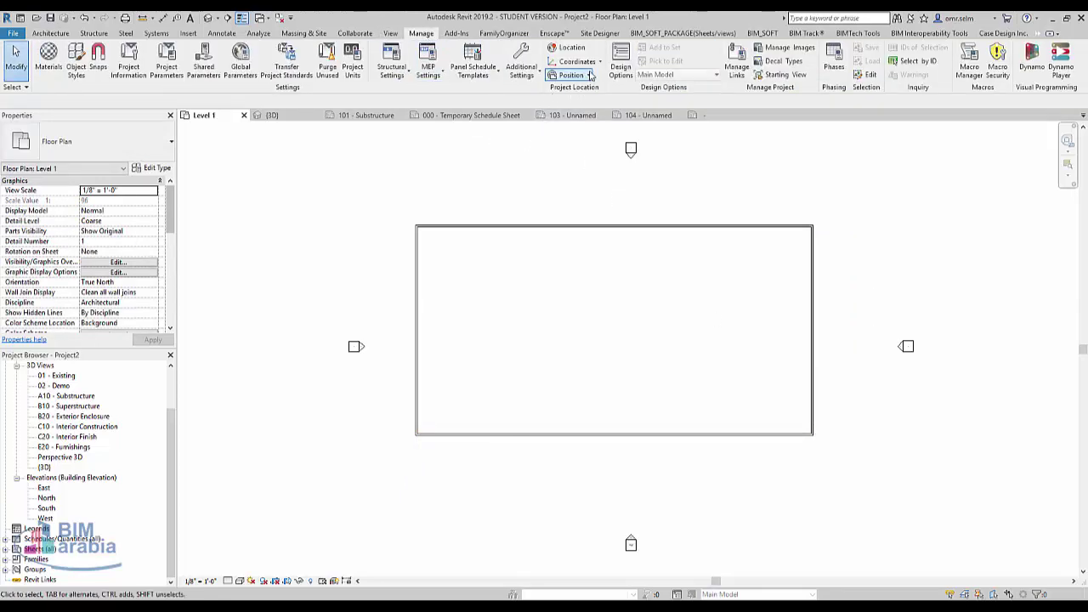
# - Start Rotate True North and check its direction, angle and rotation-centre options
pyautogui.click(587, 76)
pyautogui.click(614, 114)
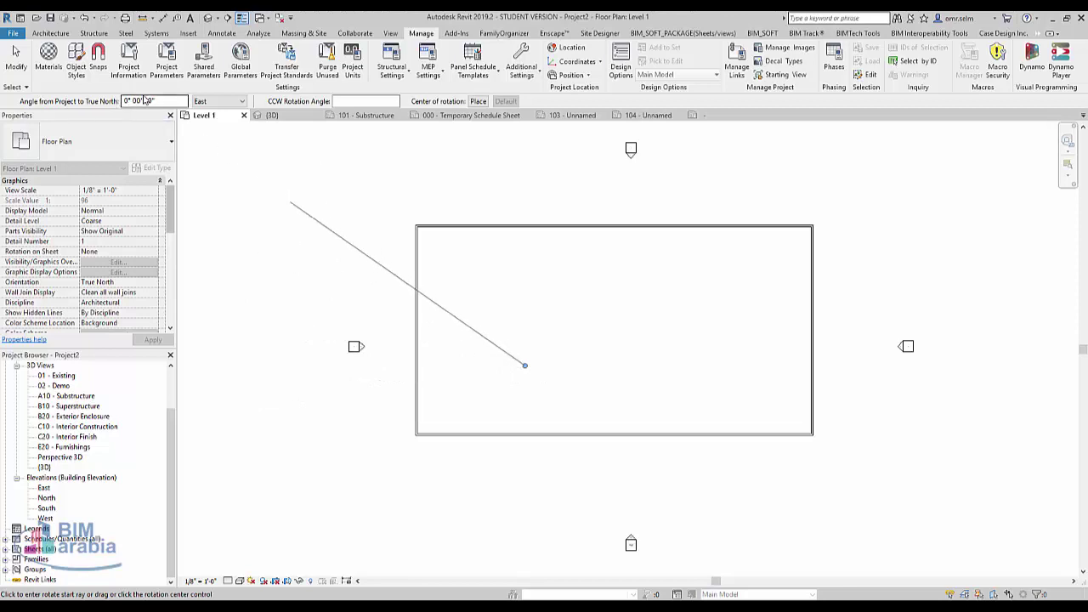
pyautogui.click(235, 105)
pyautogui.click(238, 102)
pyautogui.click(336, 101)
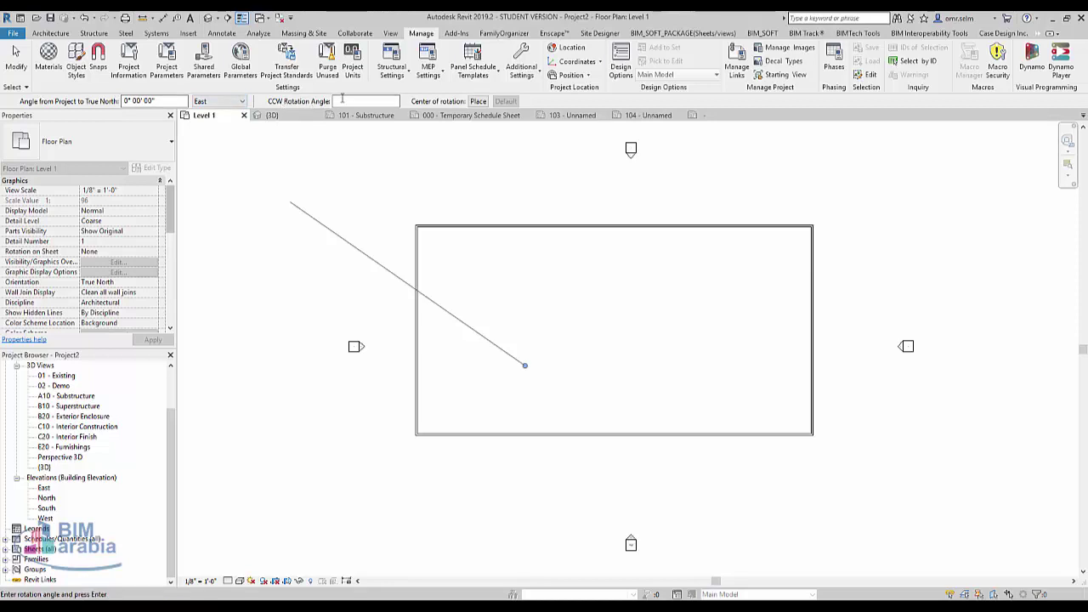
pyautogui.click(478, 102)
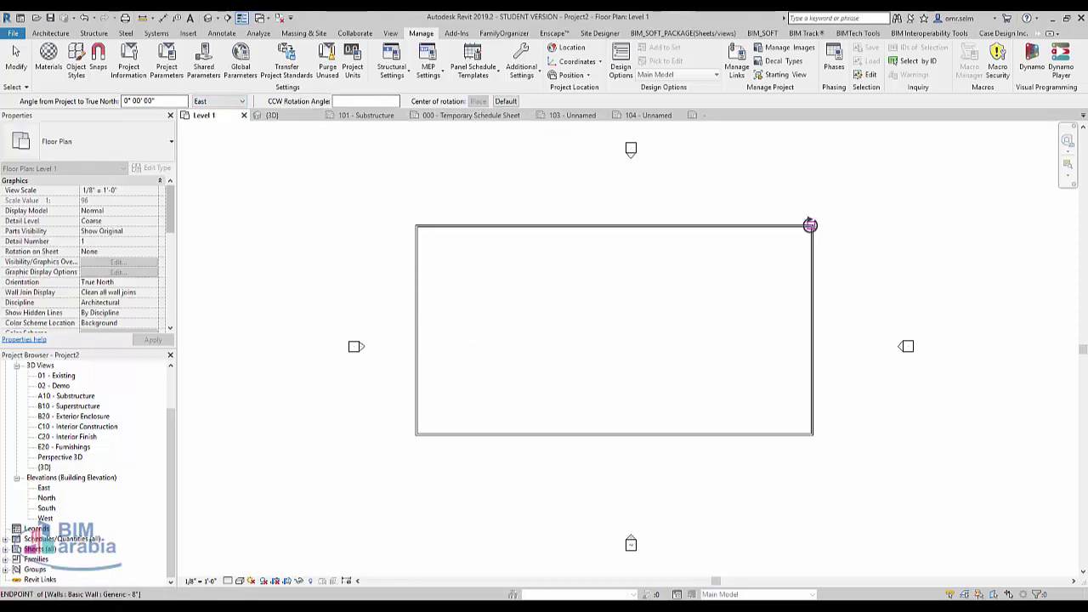
# - Rotate the project about the top wall so the rectangle tilts roughly 16 degrees
pyautogui.moveTo(810, 225); pyautogui.dragTo(610, 229)
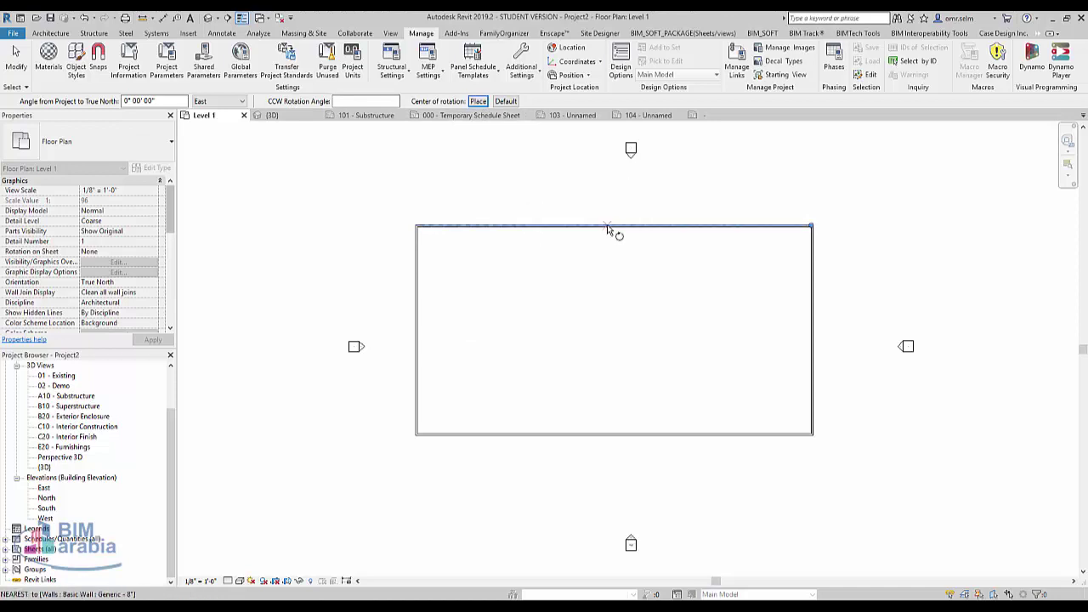
pyautogui.click(610, 229)
pyautogui.click(668, 187)
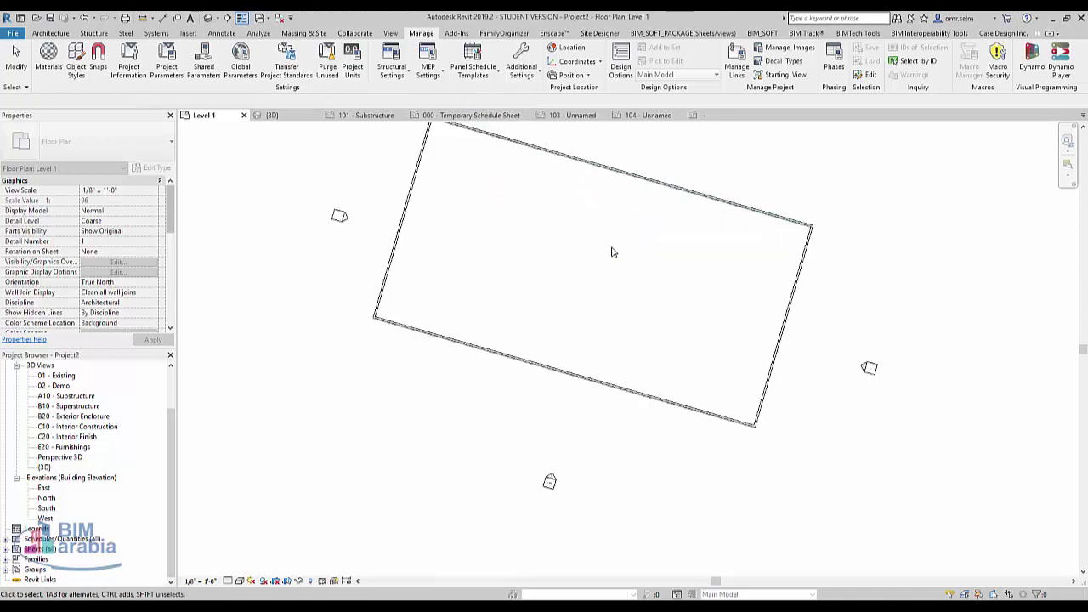
pyautogui.moveTo(651, 247)
pyautogui.mouseDown(button='middle')
pyautogui.moveTo(658, 318)
pyautogui.moveTo(644, 340)
pyautogui.mouseUp(button='middle')
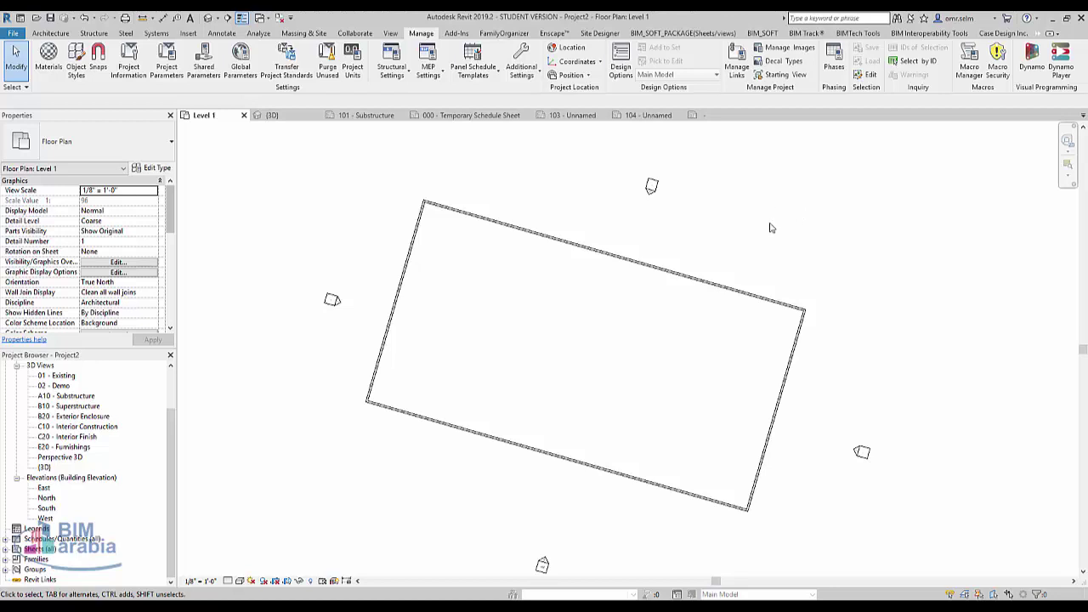
pyautogui.click(153, 282)
pyautogui.click(153, 282)
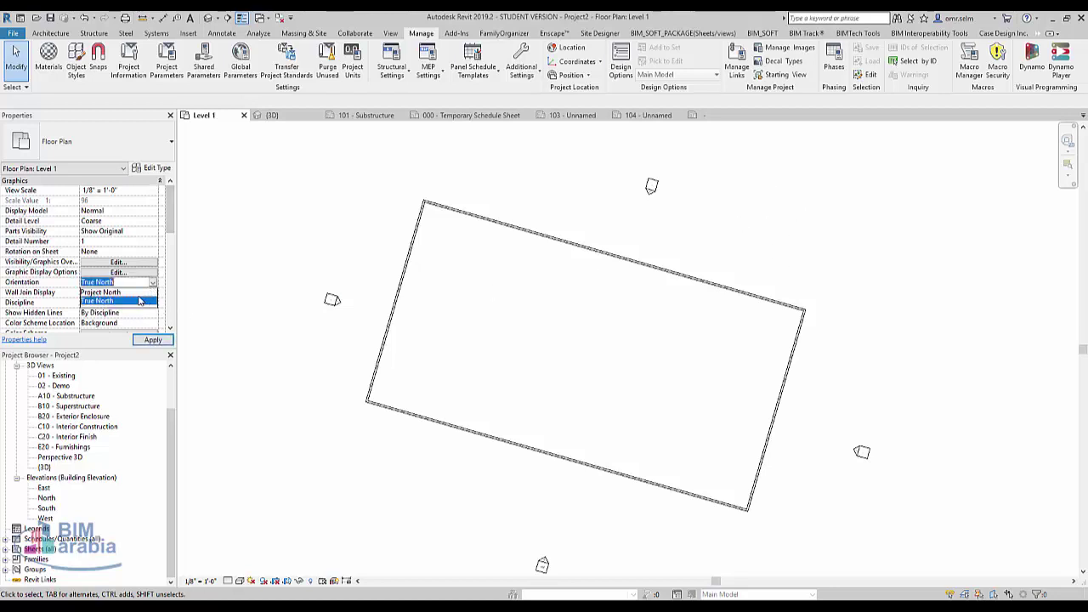
pyautogui.click(110, 292)
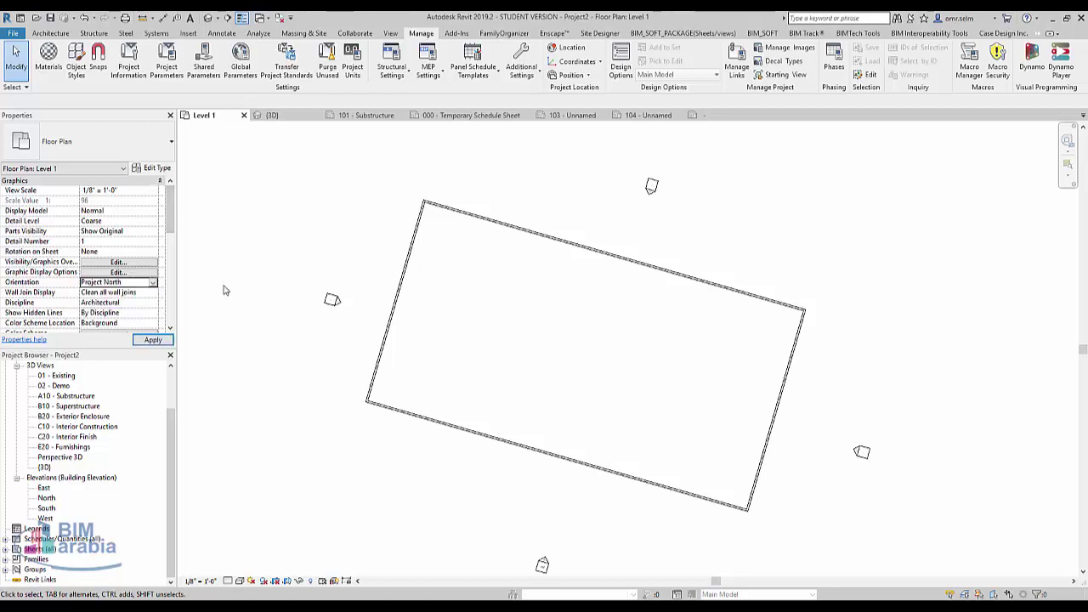
pyautogui.click(153, 282)
pyautogui.click(147, 292)
pyautogui.click(153, 282)
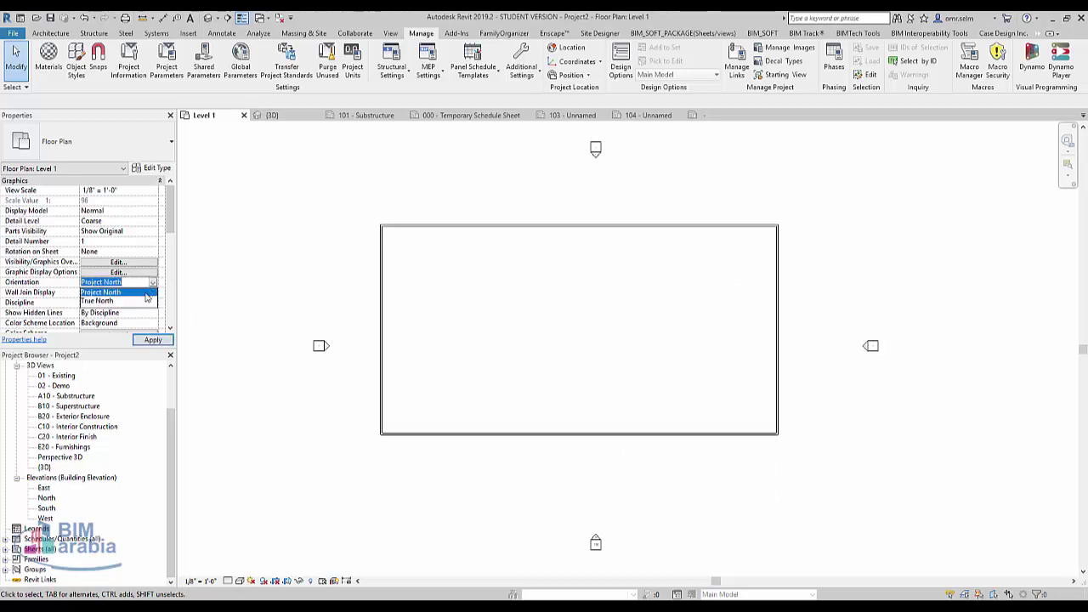
pyautogui.click(111, 301)
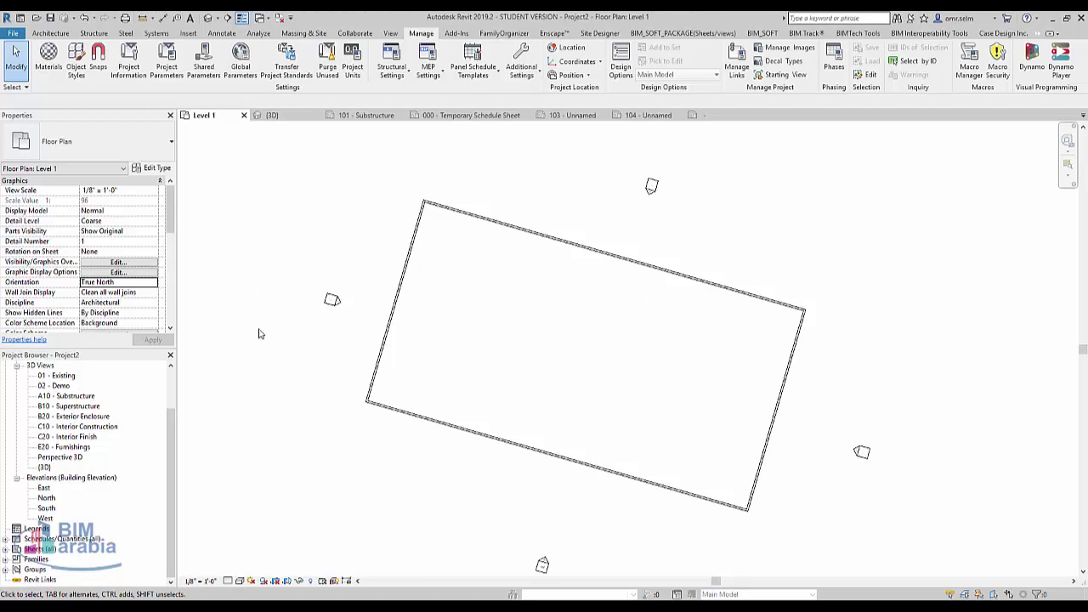
pyautogui.press('Home')
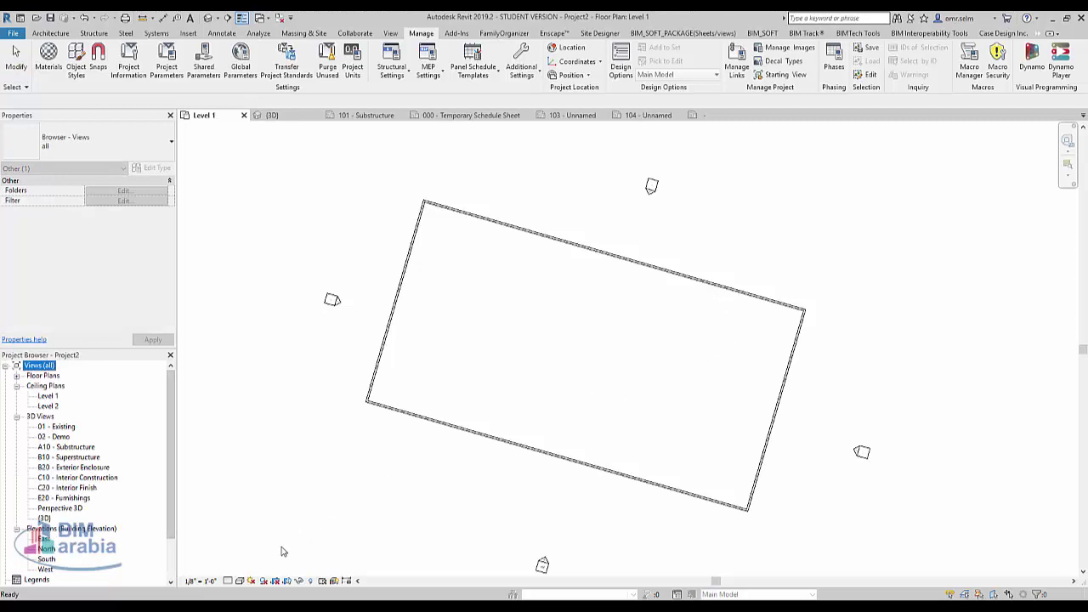
# - Turn the sun path on and drag the sun along its arc to about 1:16 PM
pyautogui.click(258, 584)
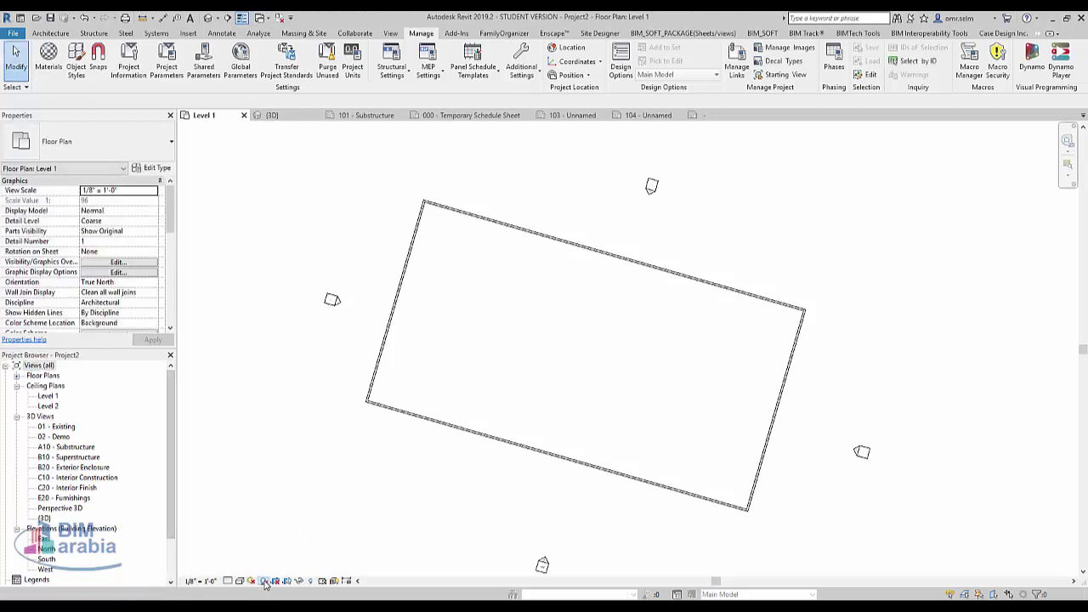
pyautogui.click(264, 581)
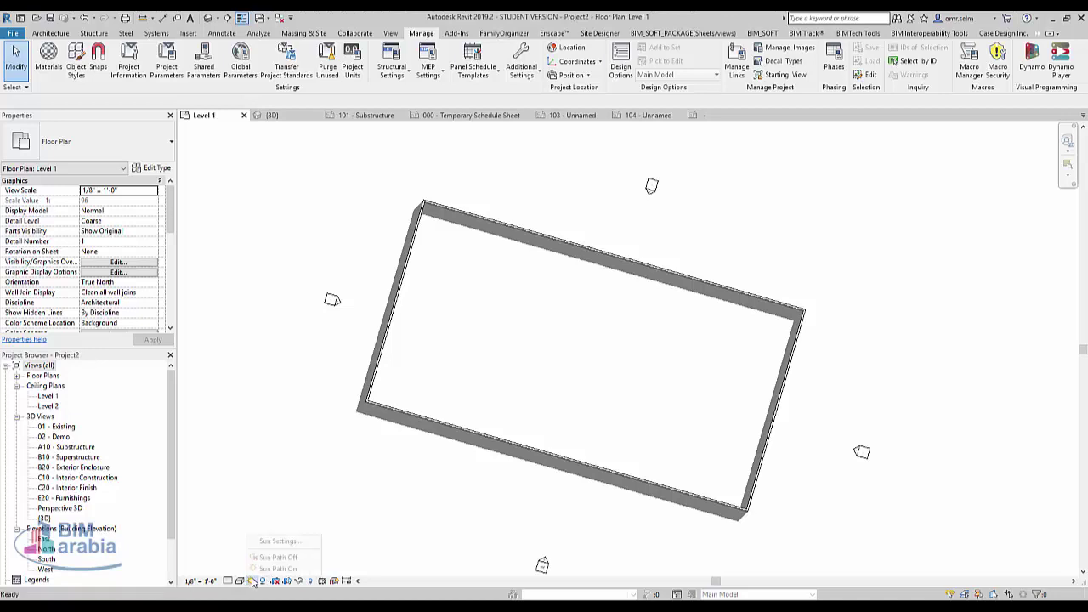
pyautogui.click(263, 581)
pyautogui.click(276, 568)
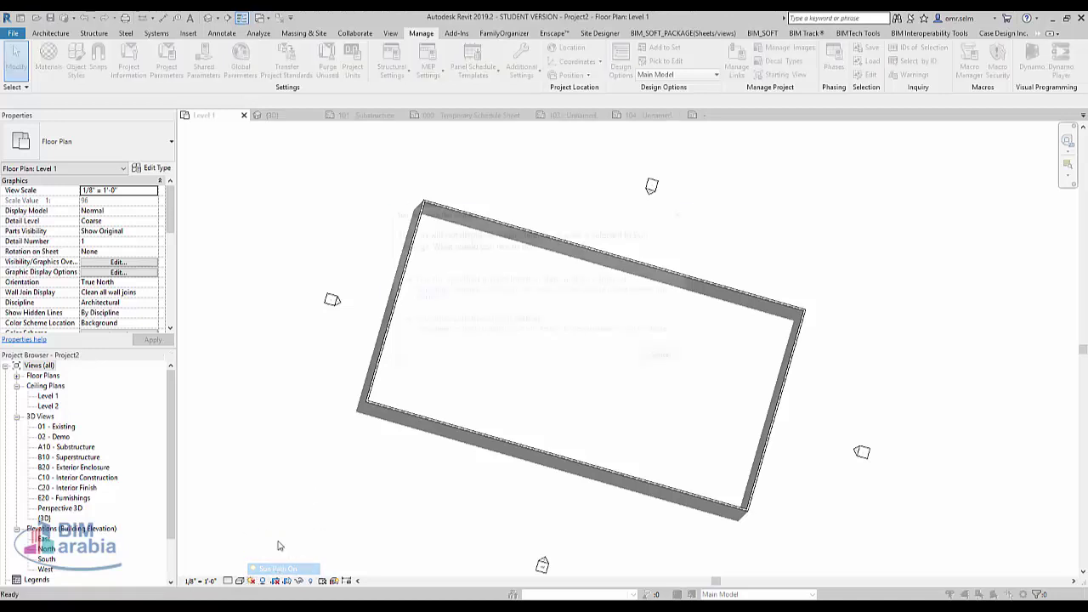
pyautogui.click(520, 289)
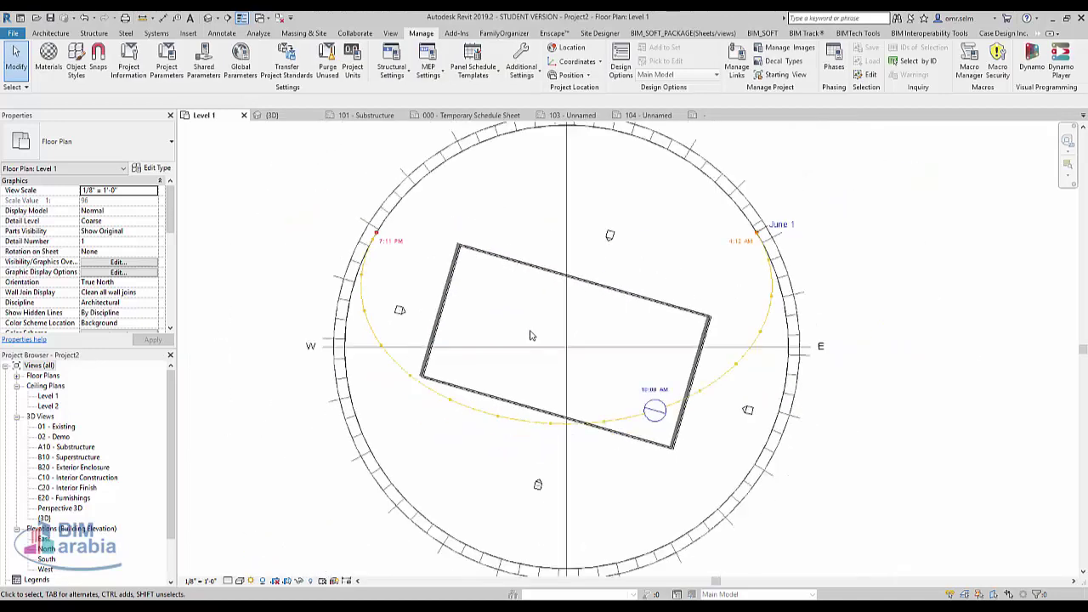
pyautogui.moveTo(655, 410); pyautogui.dragTo(438, 392)
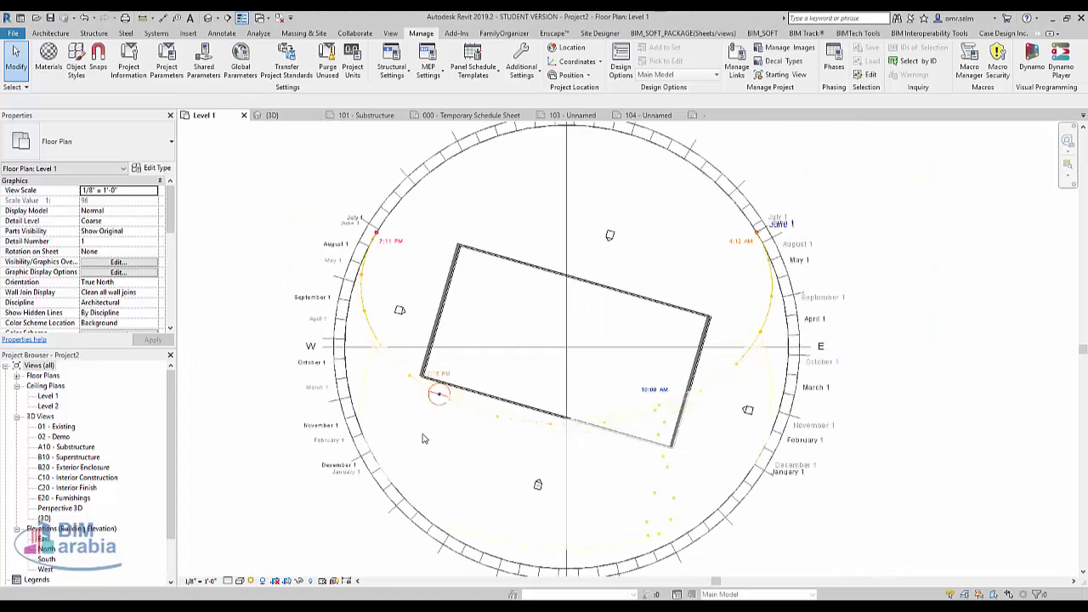